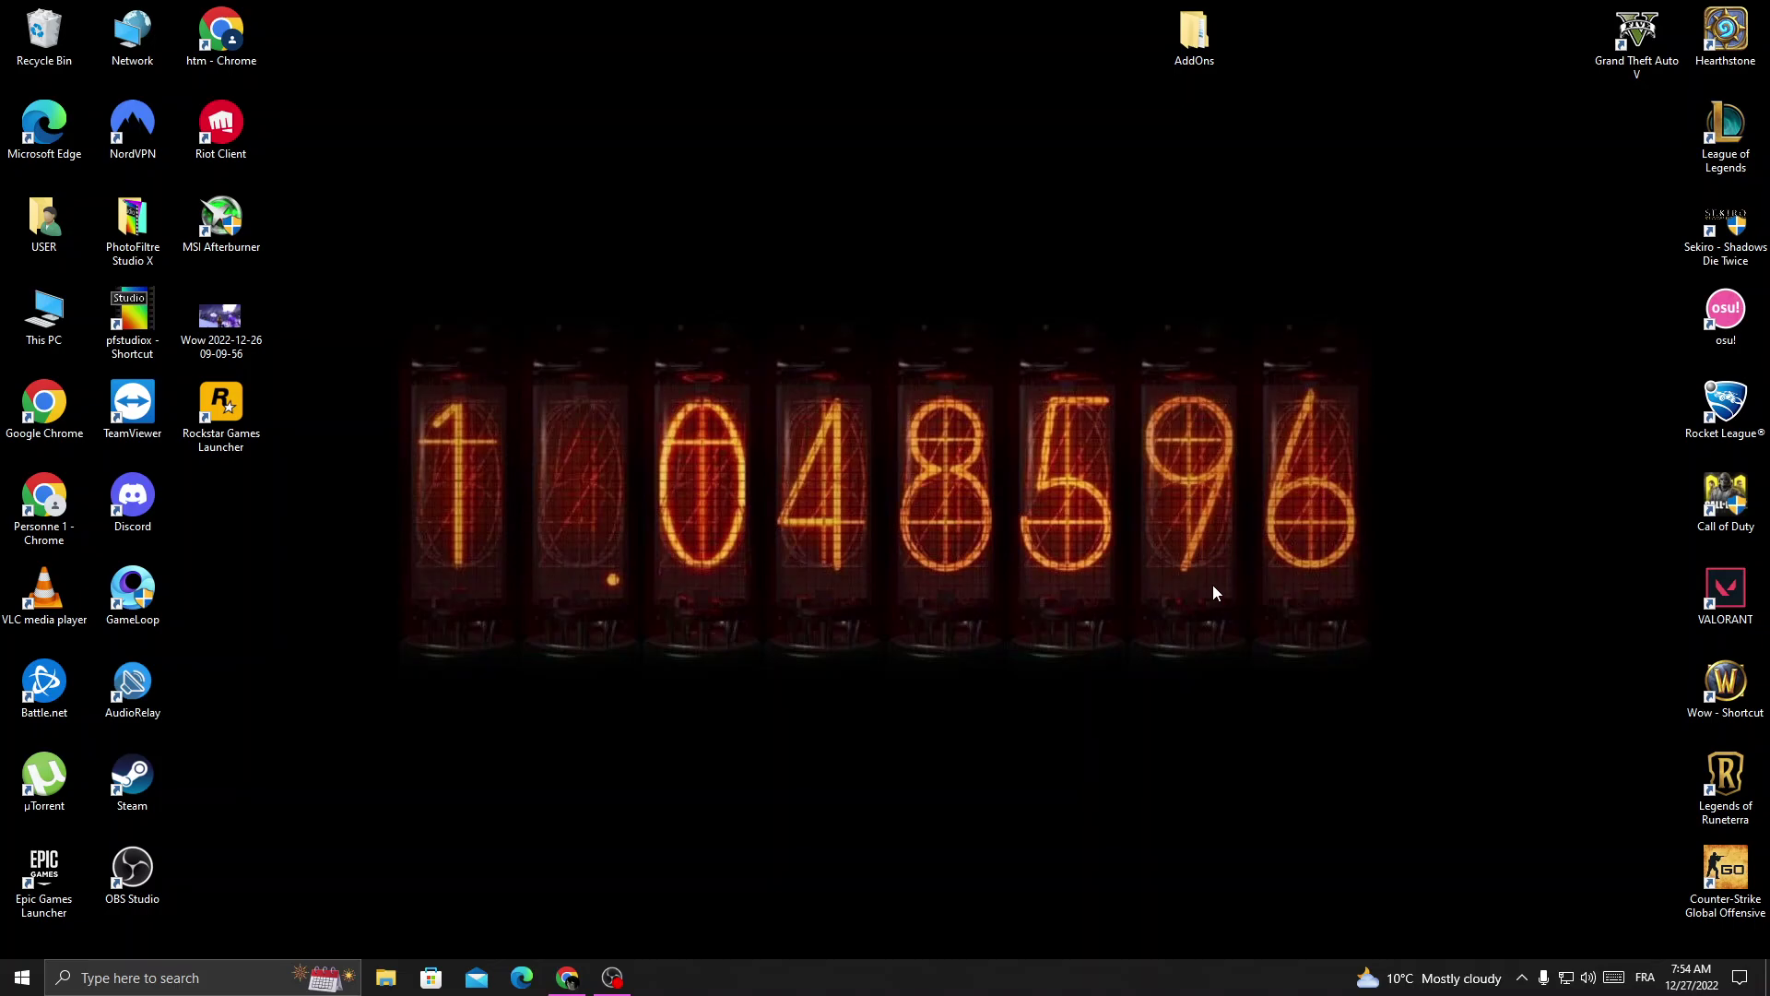
Bring up the Linktree admin page and resend the email verification link from the pink banner
{"action": "left_click", "coordinate": [567, 978]}
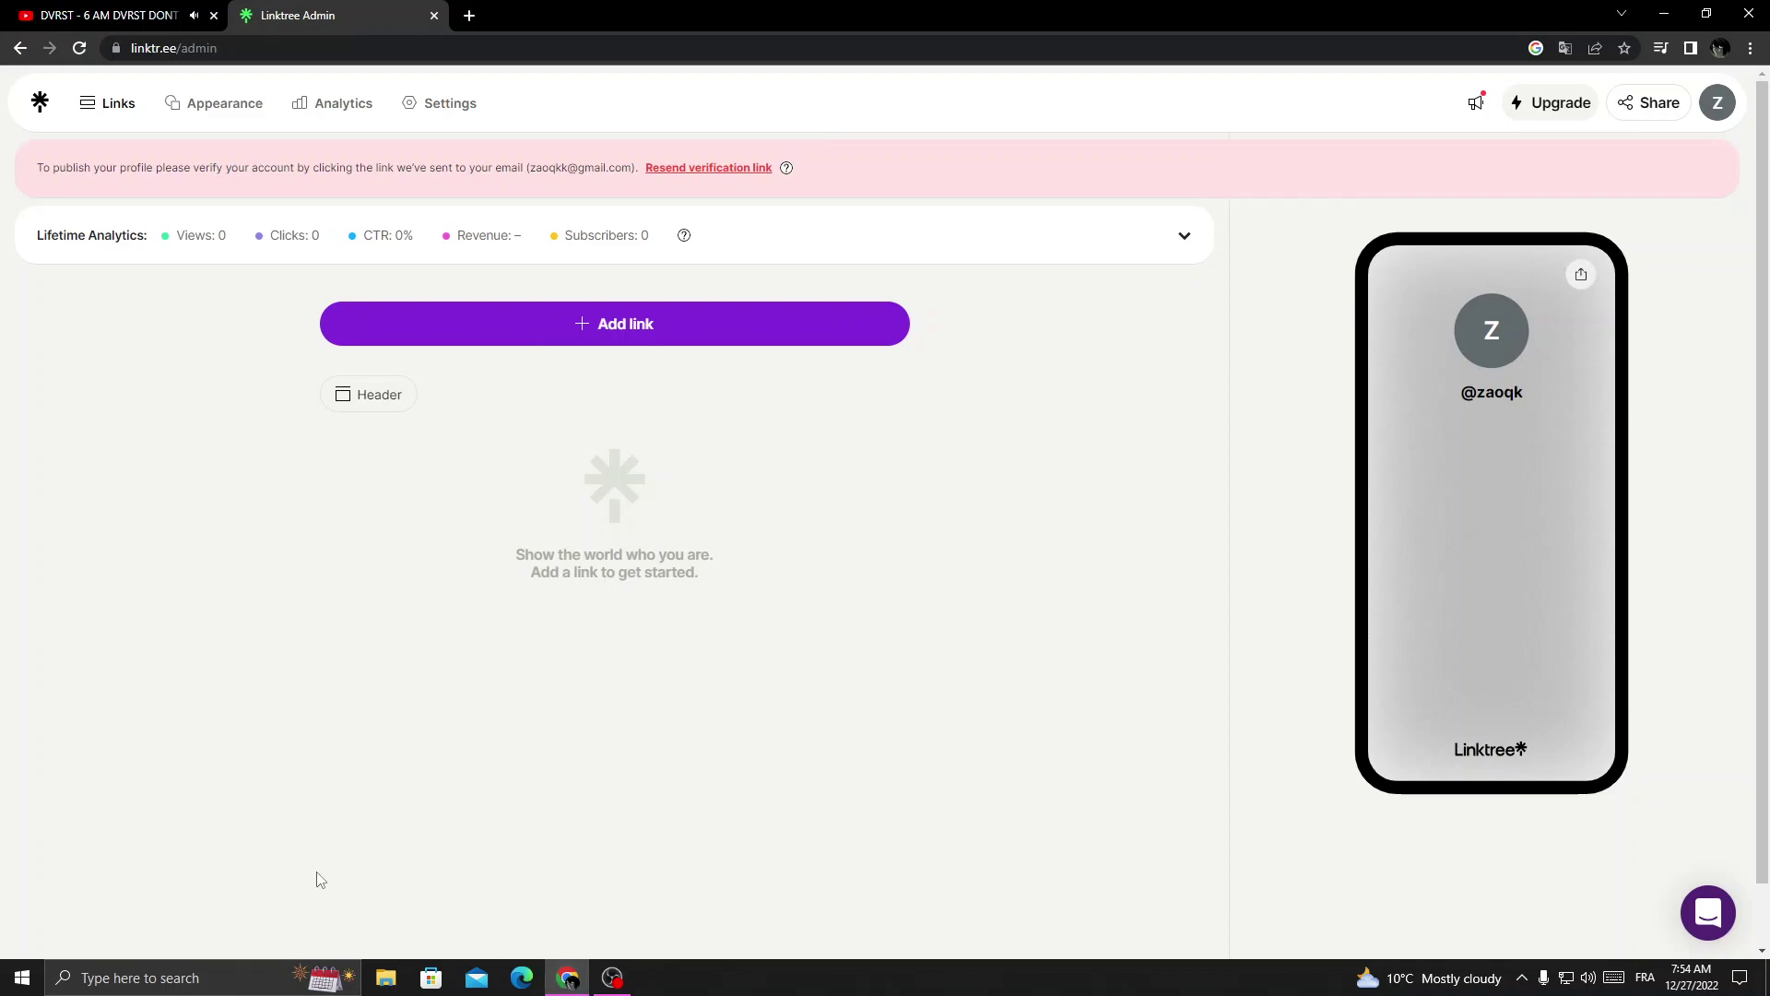
{"action": "left_click", "coordinate": [715, 169]}
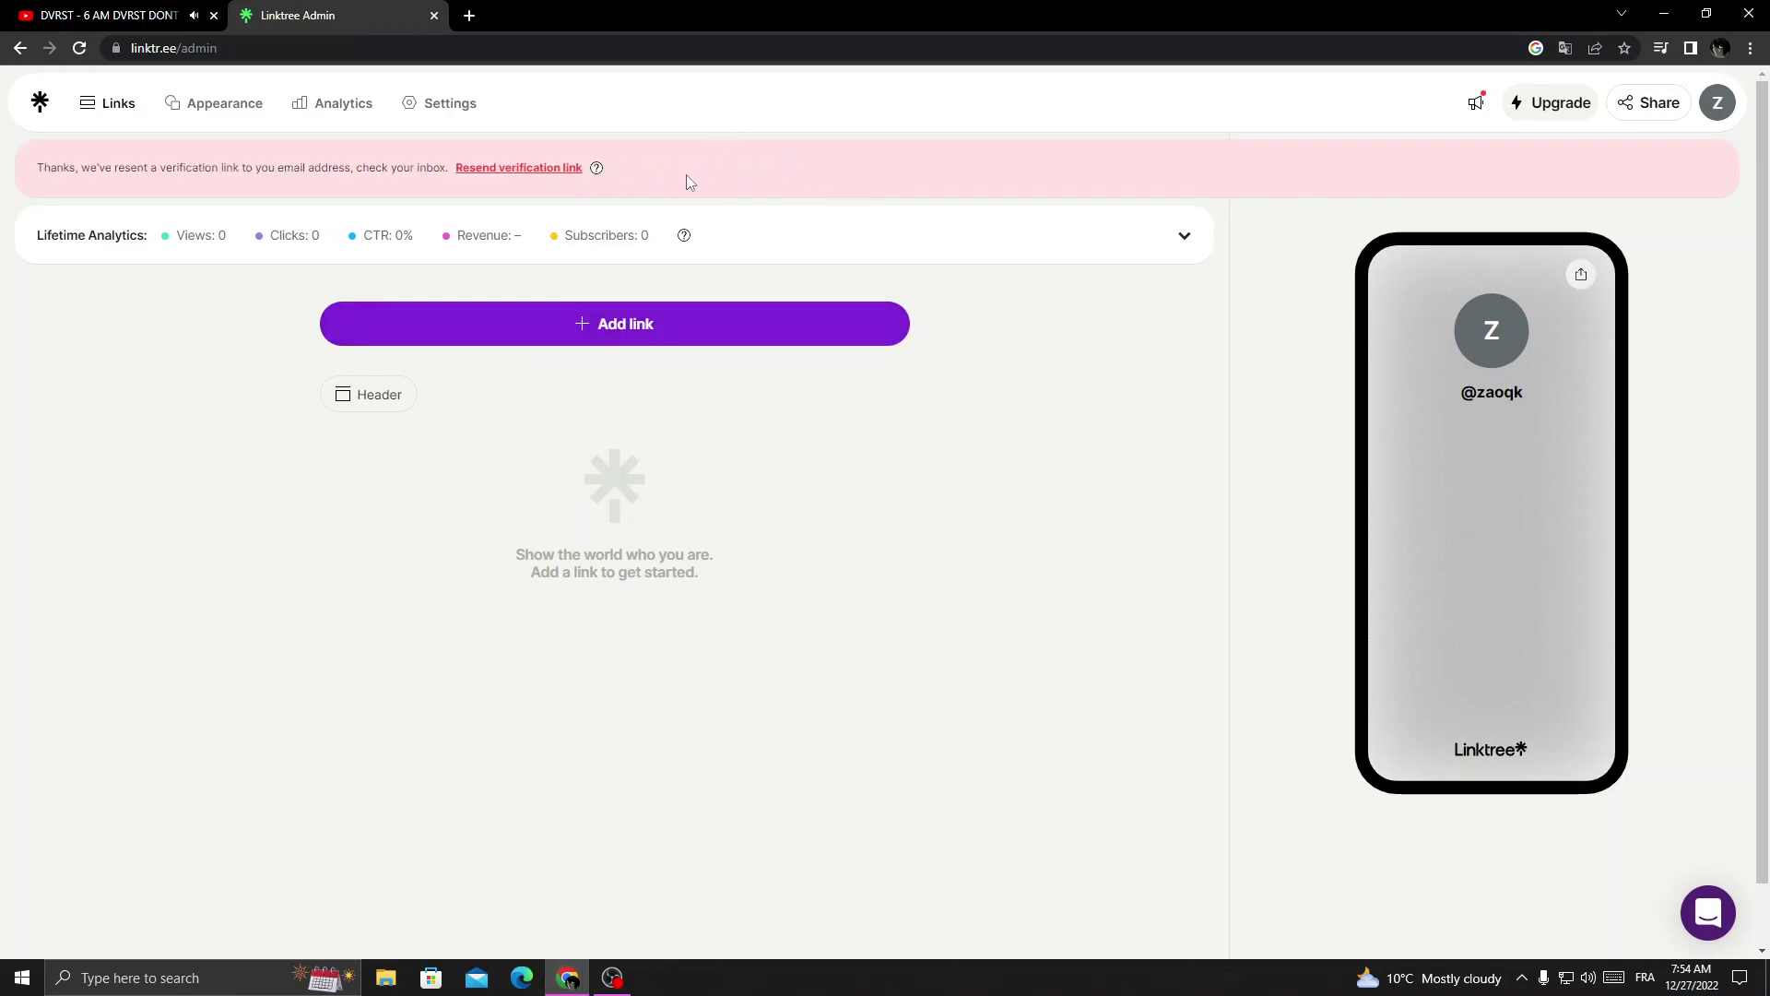
Go to My account from the profile avatar menu to check the email's verification status
{"action": "left_click", "coordinate": [1716, 103]}
{"action": "left_click", "coordinate": [1517, 270]}
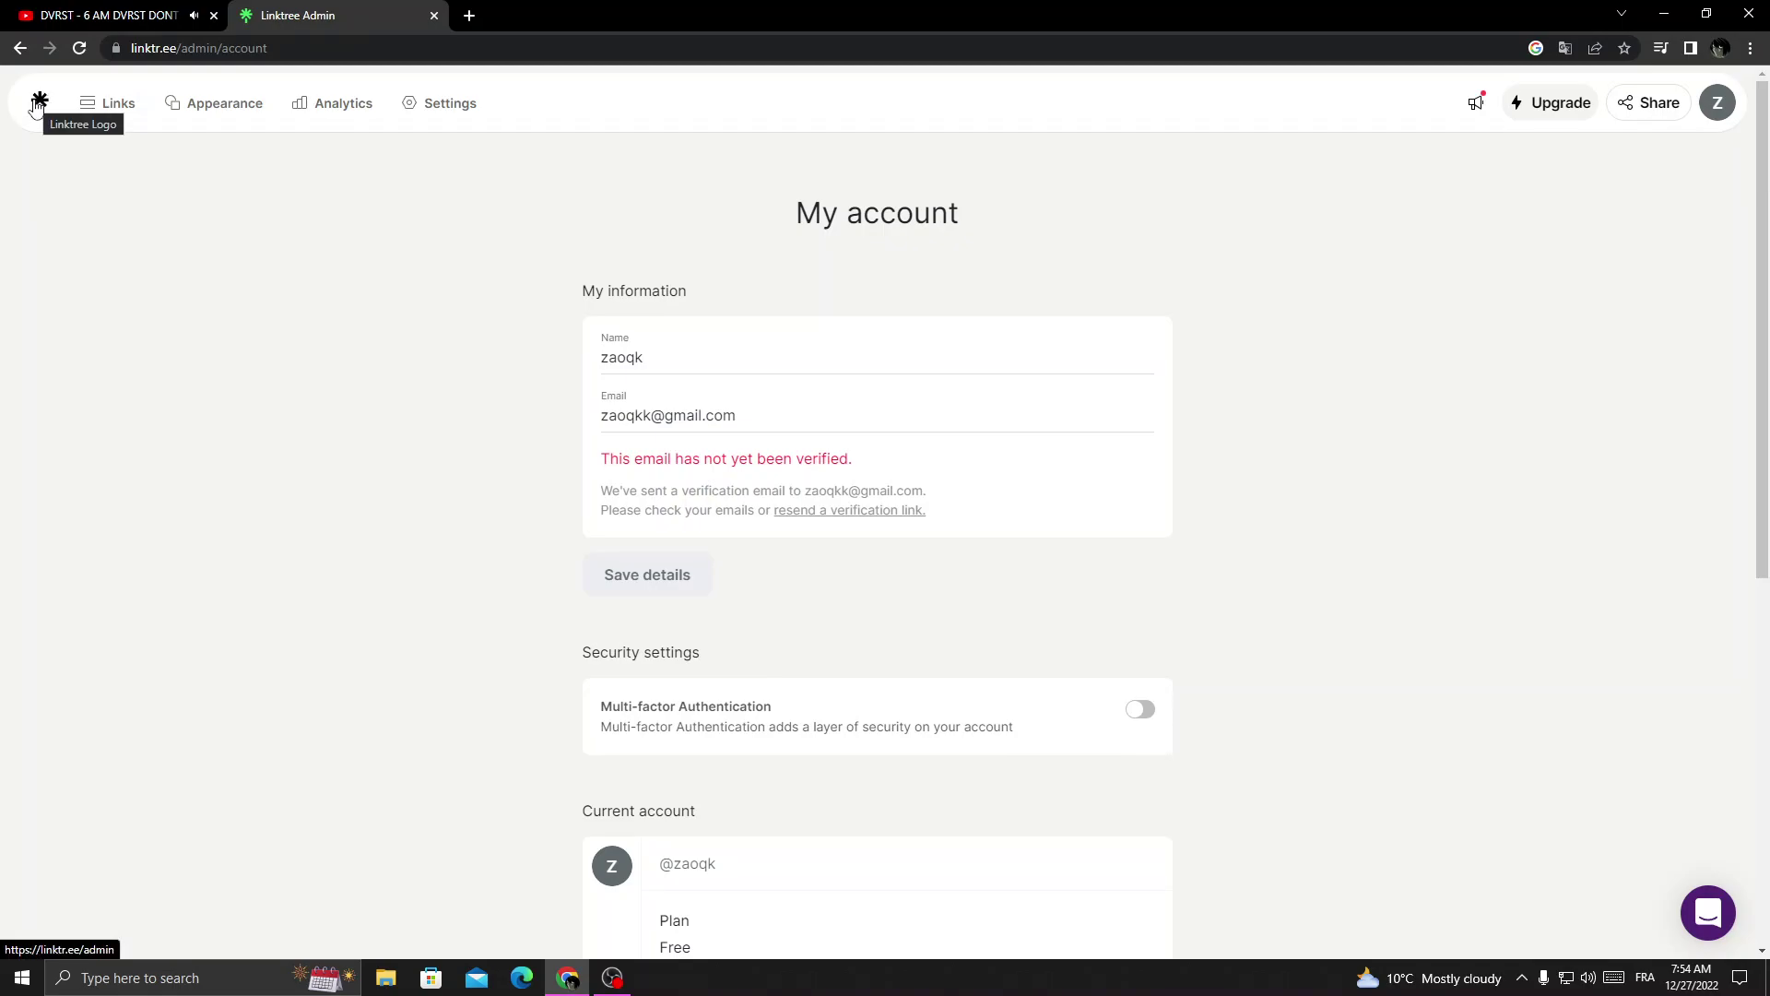
Refresh the page to clear the unverified-email warning, then return to the Links admin page
{"action": "left_click", "coordinate": [79, 48]}
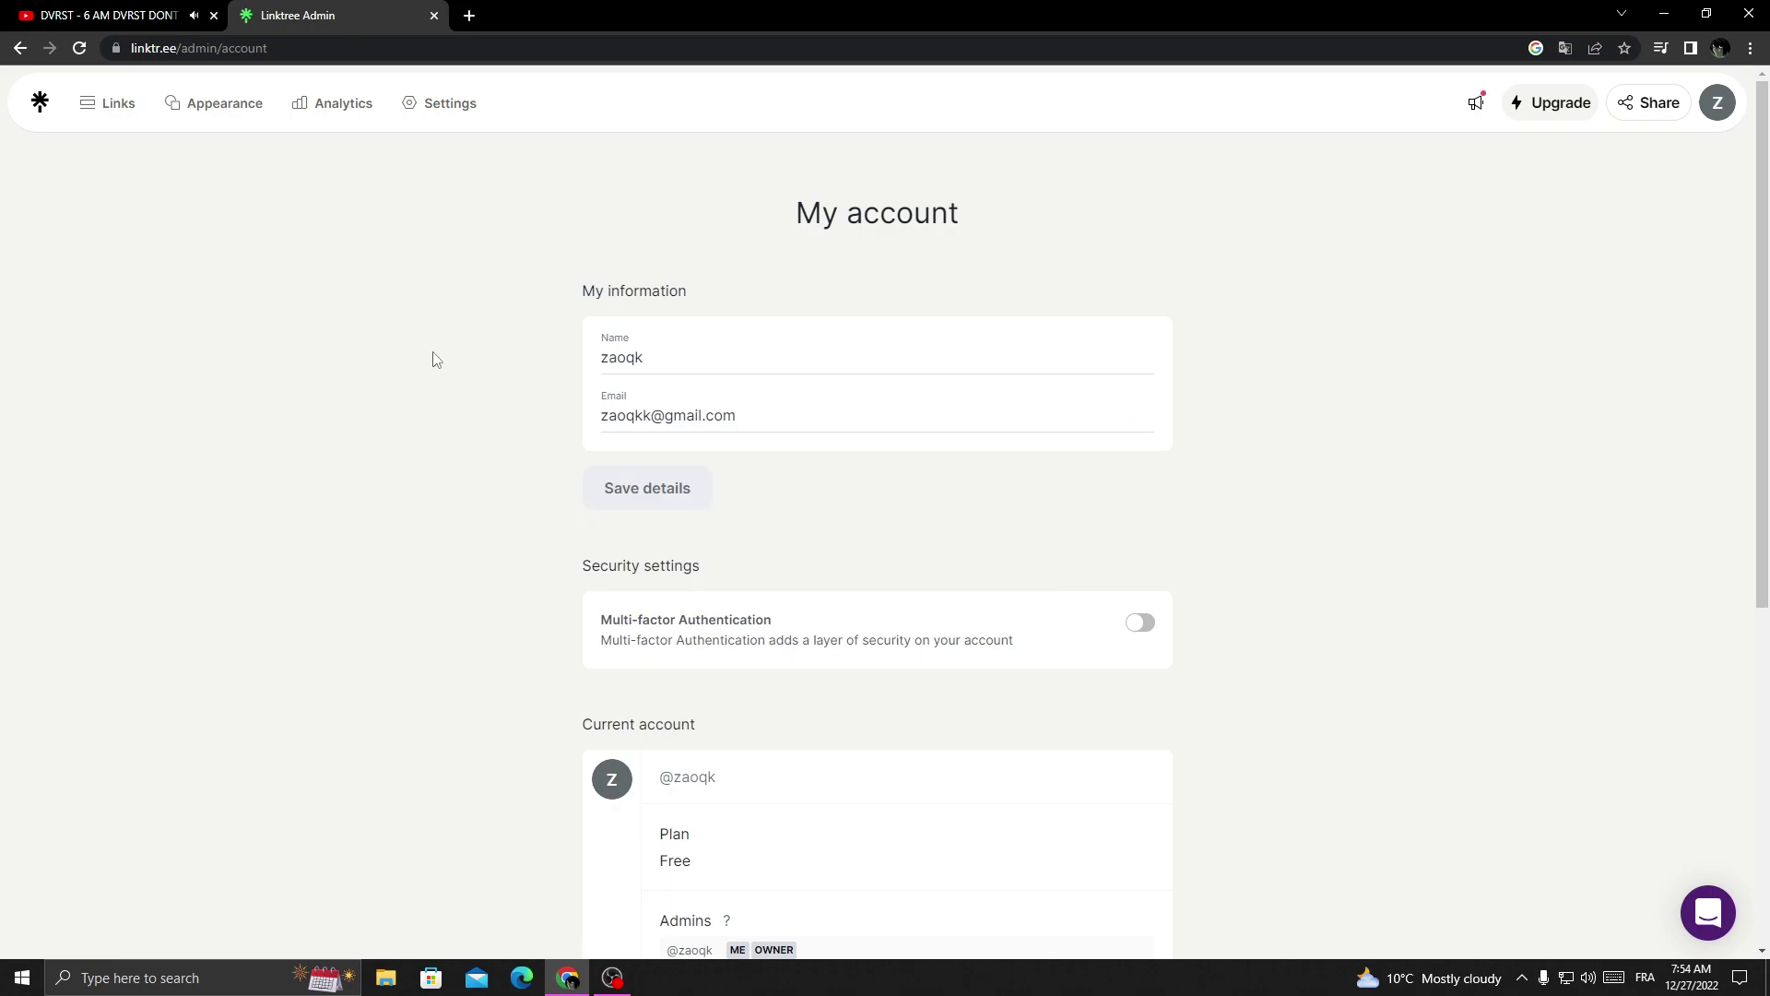
{"action": "left_click", "coordinate": [41, 103]}
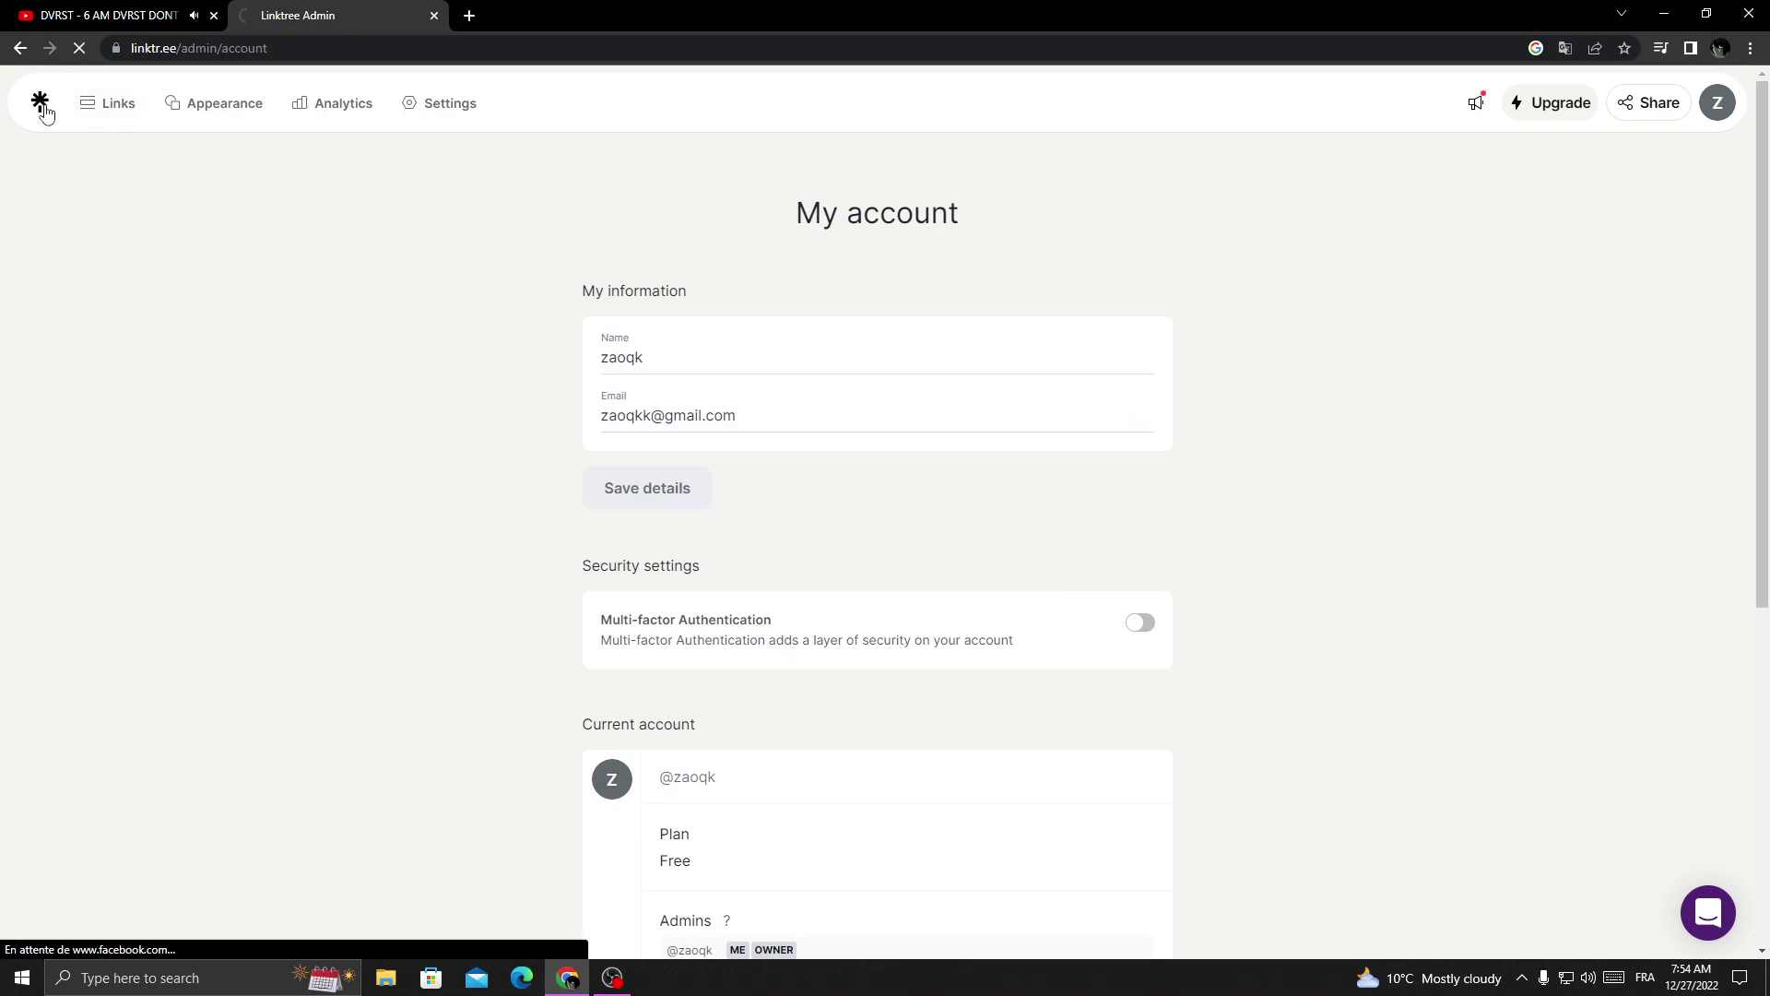